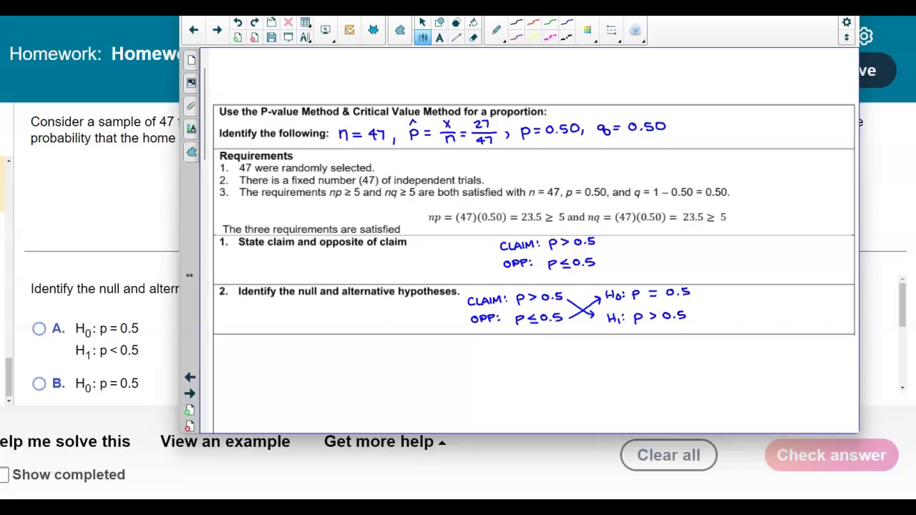
Step: Answer the MyStatLab hypotheses question with option C (H0: p = 0.5, H1: p > 0.5) and confirm it
{"action": "left_click", "coordinate": [84, 296]}
{"action": "mouse_move", "coordinate": [433, 253]}
{"action": "left_mouse_down"}
{"action": "mouse_move", "coordinate": [445, 233]}
{"action": "mouse_move", "coordinate": [445, 151]}
{"action": "left_mouse_up"}
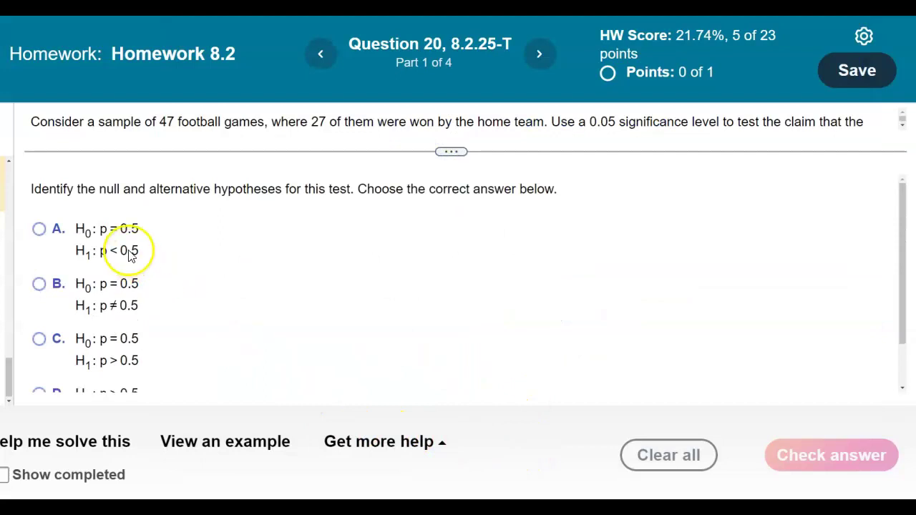
{"action": "scroll", "coordinate": [137, 367], "scroll_direction": "down", "scroll_amount": 1}
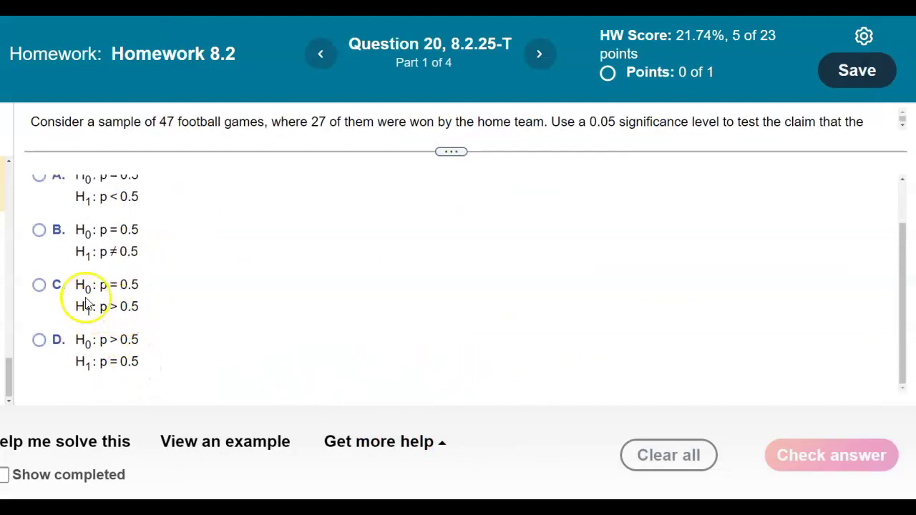
{"action": "left_click", "coordinate": [39, 285]}
{"action": "left_click", "coordinate": [830, 455]}
{"action": "left_click", "coordinate": [471, 302]}
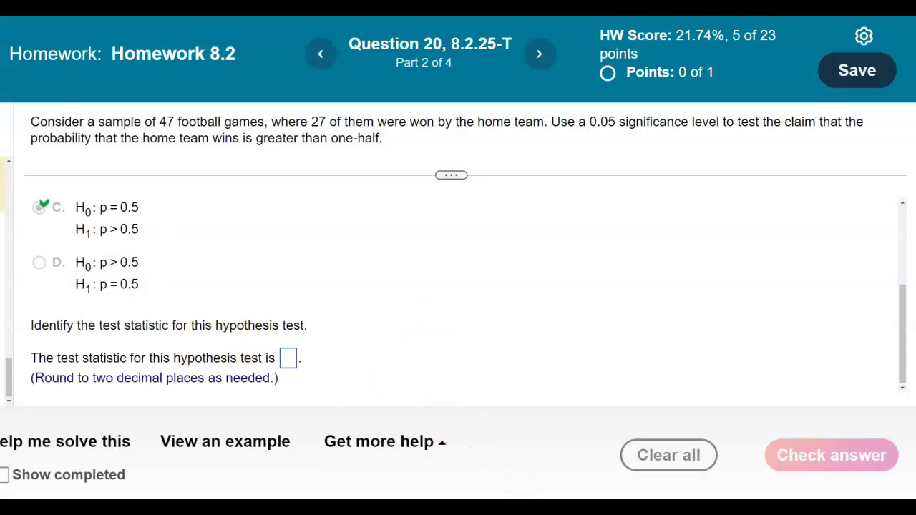
{"action": "key", "text": "alt+Tab"}
Step: Reveal step 3 of the worksheet and handwrite RIGHT TAIL TEST in it
{"action": "scroll", "coordinate": [509, 389], "scroll_direction": "down", "scroll_amount": 3}
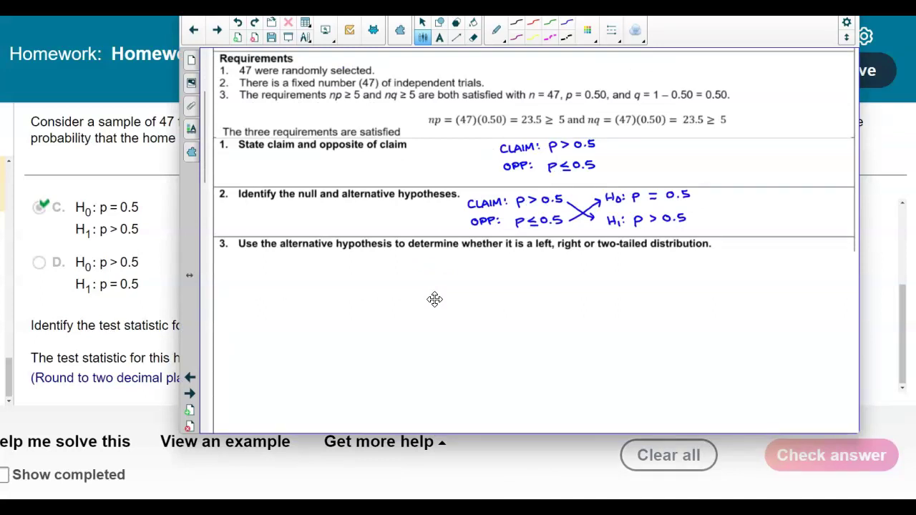
{"action": "left_click", "coordinate": [409, 268]}
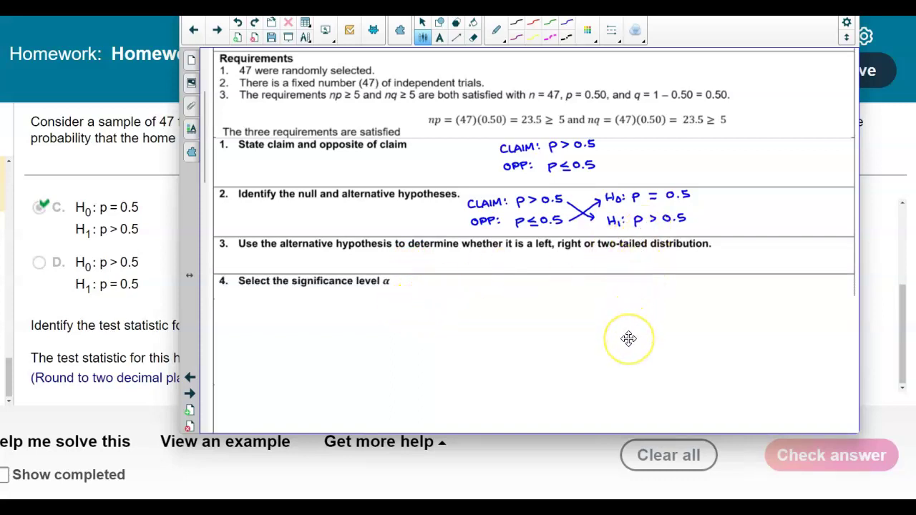
{"action": "left_click_drag", "start_coordinate": [466, 259], "coordinate": [472, 266]}
{"action": "left_click_drag", "start_coordinate": [473, 258], "coordinate": [515, 258]}
{"action": "left_click_drag", "start_coordinate": [510, 259], "coordinate": [555, 266]}
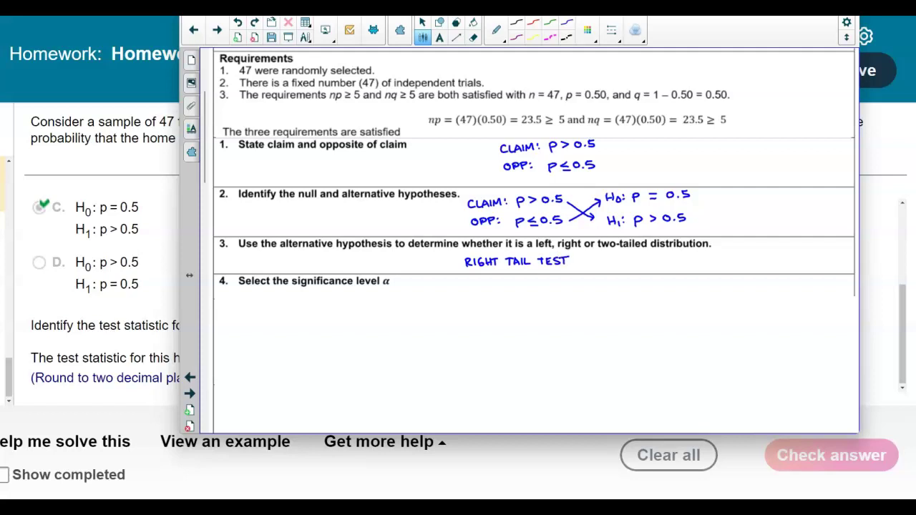
Step: Reveal the test-statistic formula row of step 5
{"action": "scroll", "coordinate": [395, 322], "scroll_direction": "down", "scroll_amount": 1}
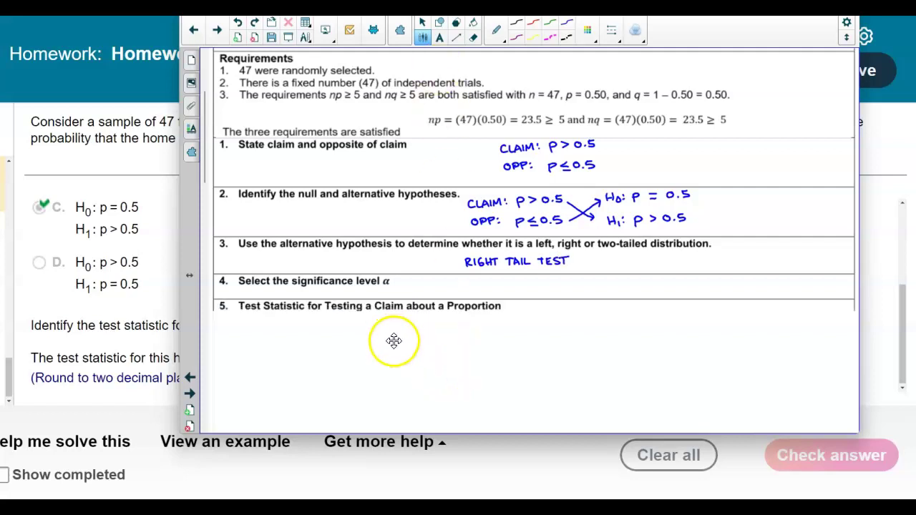
{"action": "scroll", "coordinate": [492, 284], "scroll_direction": "up", "scroll_amount": 6}
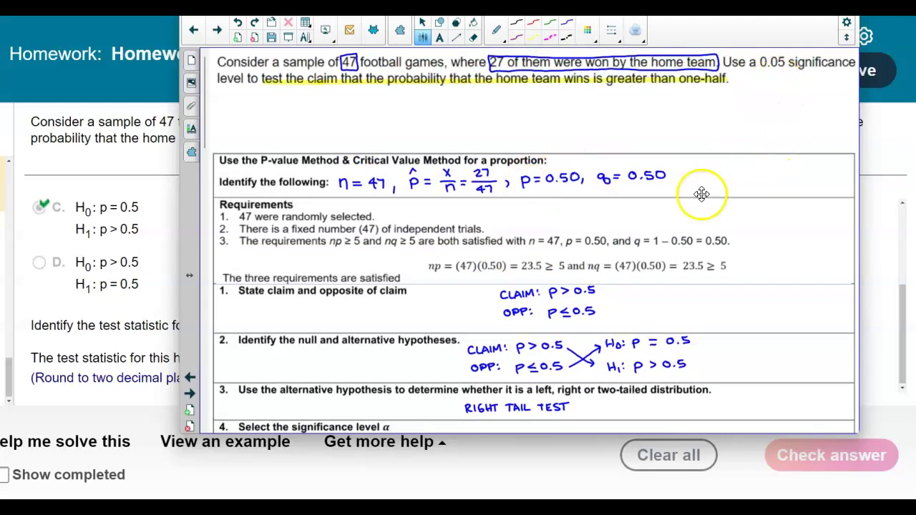
{"action": "scroll", "coordinate": [701, 224], "scroll_direction": "down", "scroll_amount": 7}
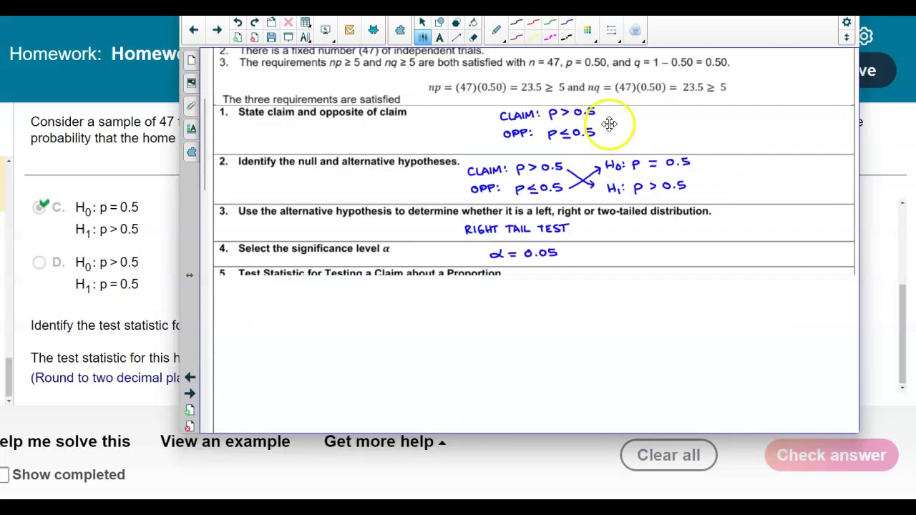
{"action": "left_click", "coordinate": [290, 325]}
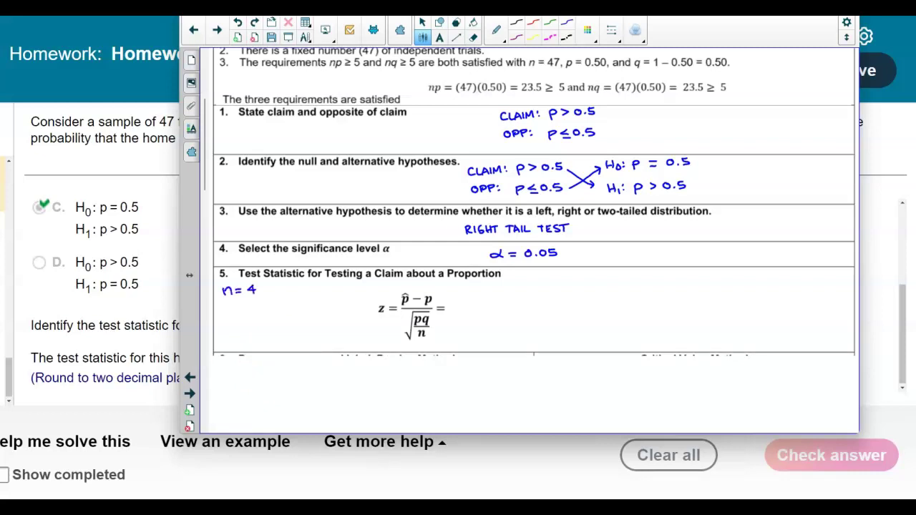
Step: Handwrite n=47, p̂=27/47, p=0.50 and q=0.50 in row 5
{"action": "left_click_drag", "start_coordinate": [285, 288], "coordinate": [288, 281]}
{"action": "scroll", "coordinate": [380, 262], "scroll_direction": "up", "scroll_amount": 3}
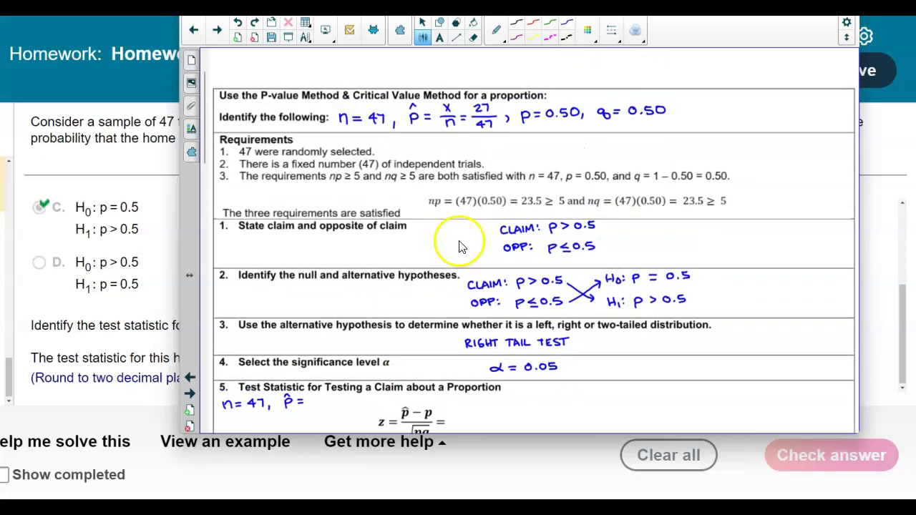
{"action": "scroll", "coordinate": [461, 250], "scroll_direction": "down", "scroll_amount": 1}
{"action": "left_click_drag", "start_coordinate": [311, 316], "coordinate": [314, 315]}
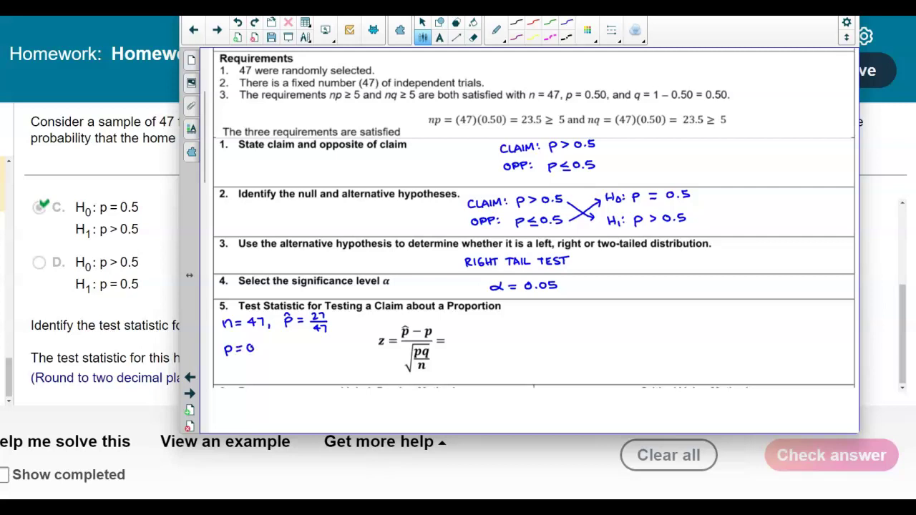
{"action": "left_click_drag", "start_coordinate": [280, 348], "coordinate": [301, 355]}
{"action": "left_click_drag", "start_coordinate": [304, 345], "coordinate": [312, 343]}
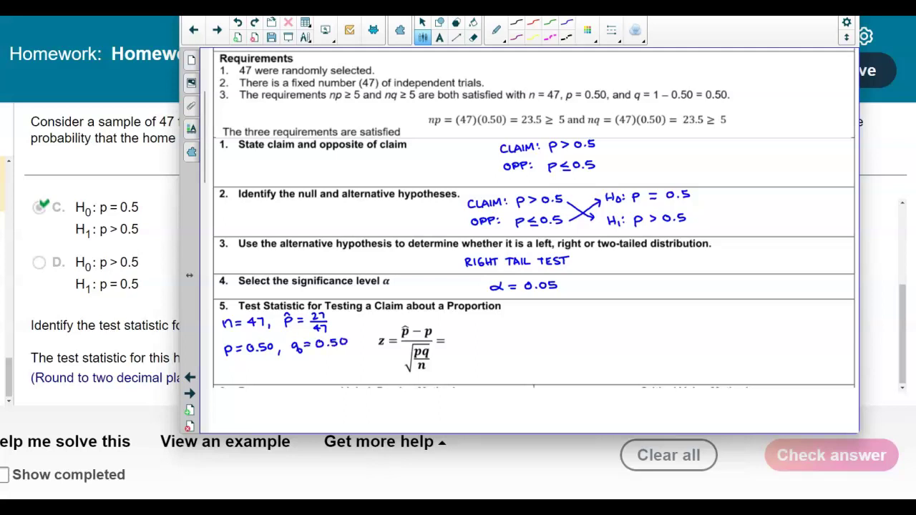
Step: Write the substituted z fraction (27/47 − 0.50) over √((0.50×0.50)/47)
{"action": "left_click_drag", "start_coordinate": [470, 318], "coordinate": [473, 336]}
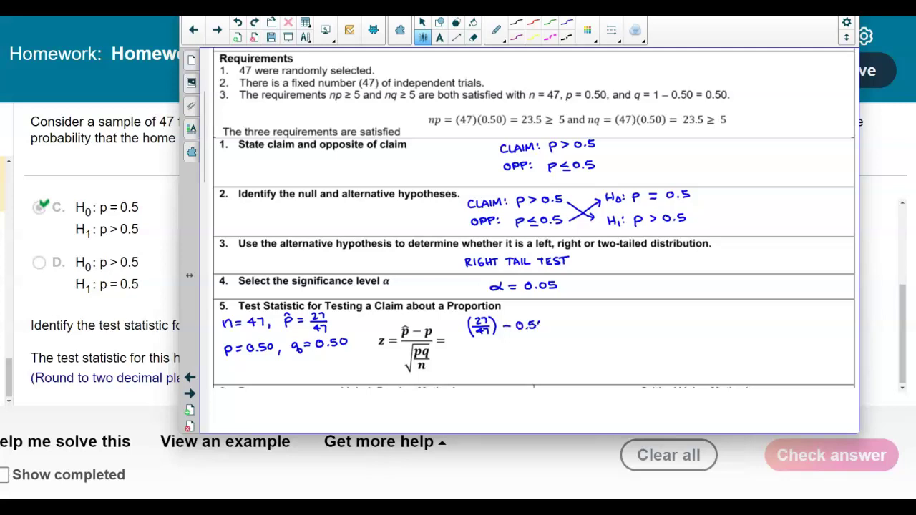
{"action": "left_click_drag", "start_coordinate": [469, 340], "coordinate": [557, 335]}
{"action": "mouse_move", "coordinate": [461, 364]}
{"action": "left_mouse_down"}
{"action": "mouse_move", "coordinate": [481, 347]}
{"action": "mouse_move", "coordinate": [559, 342]}
{"action": "left_mouse_up"}
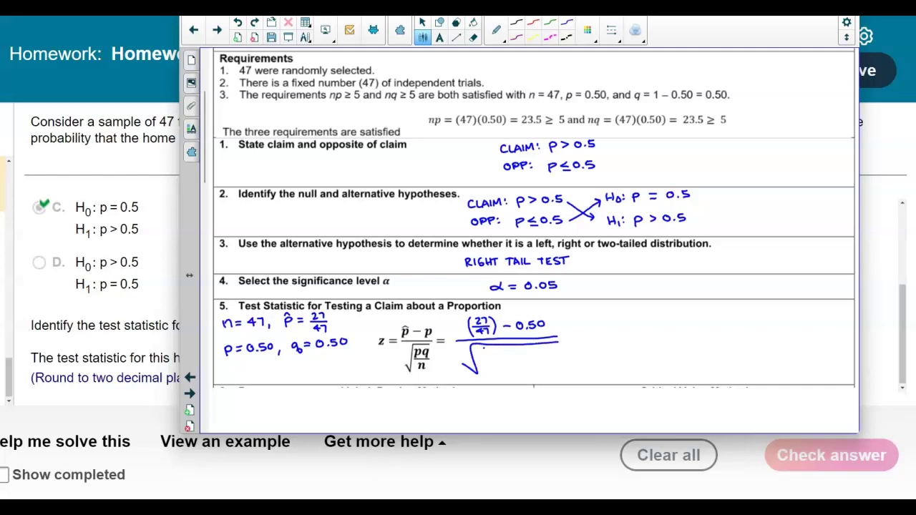
{"action": "left_click_drag", "start_coordinate": [494, 354], "coordinate": [499, 351]}
{"action": "left_click_drag", "start_coordinate": [535, 351], "coordinate": [543, 356]}
{"action": "left_click_drag", "start_coordinate": [481, 362], "coordinate": [547, 360]}
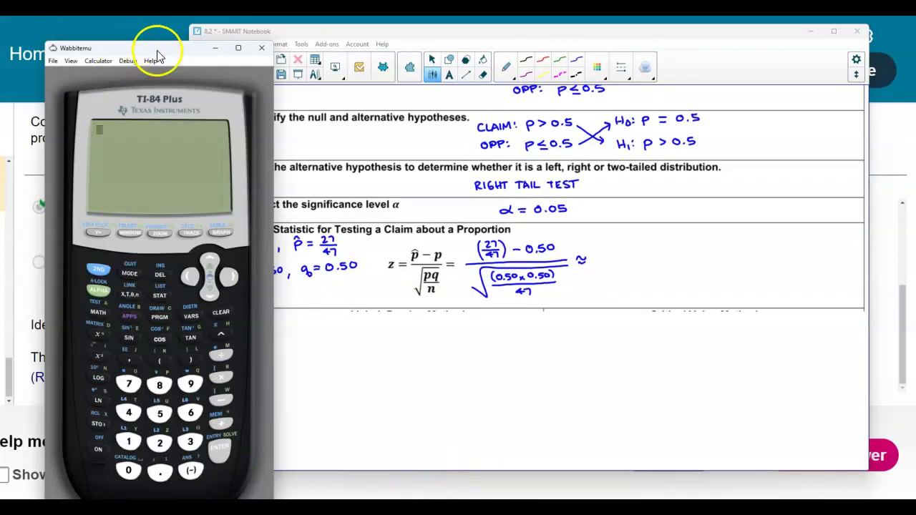
Step: Compute (27/47) − 0.50 on the TI-84 emulator, giving .074468085
{"action": "left_click_drag", "start_coordinate": [157, 41], "coordinate": [158, 27]}
{"action": "left_click", "coordinate": [169, 316]}
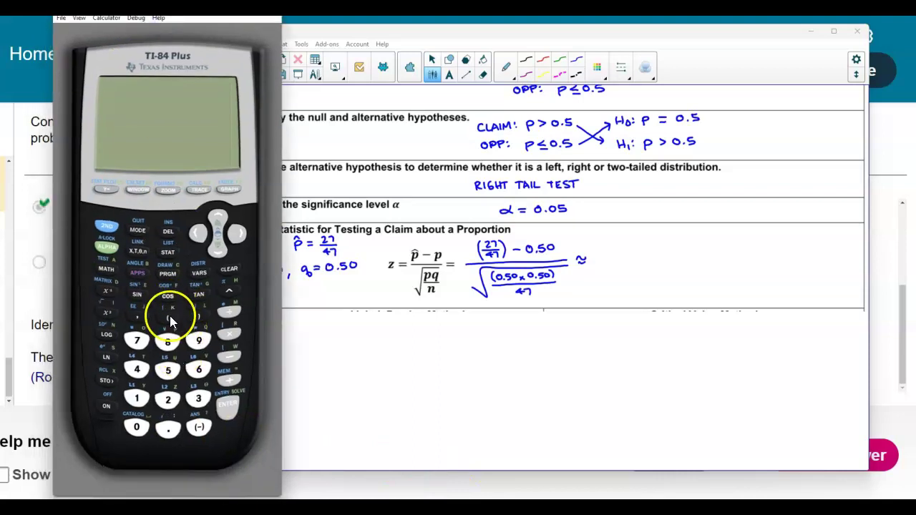
{"action": "left_click", "coordinate": [167, 397]}
{"action": "left_click", "coordinate": [137, 342]}
{"action": "left_click", "coordinate": [229, 312]}
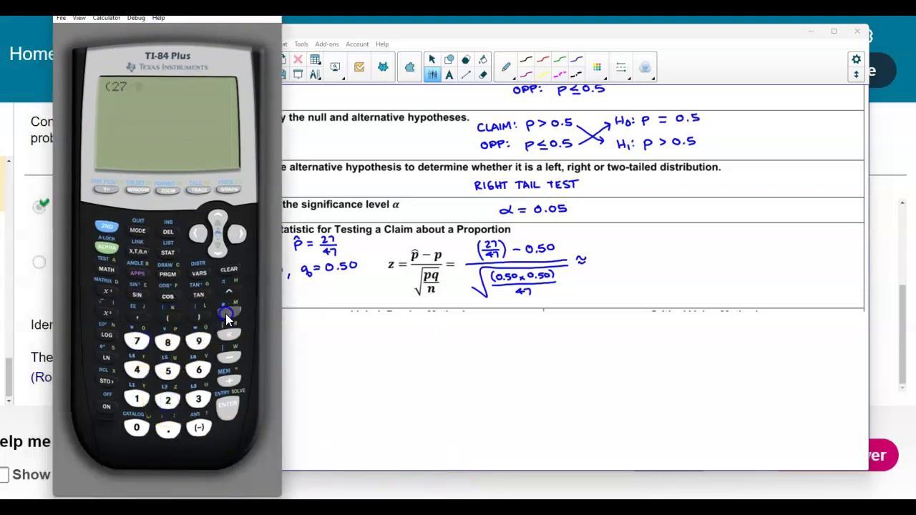
{"action": "left_click", "coordinate": [136, 370]}
{"action": "left_click", "coordinate": [143, 342]}
{"action": "left_click", "coordinate": [201, 315]}
{"action": "left_click", "coordinate": [229, 358]}
{"action": "left_click", "coordinate": [136, 427]}
{"action": "left_click", "coordinate": [167, 430]}
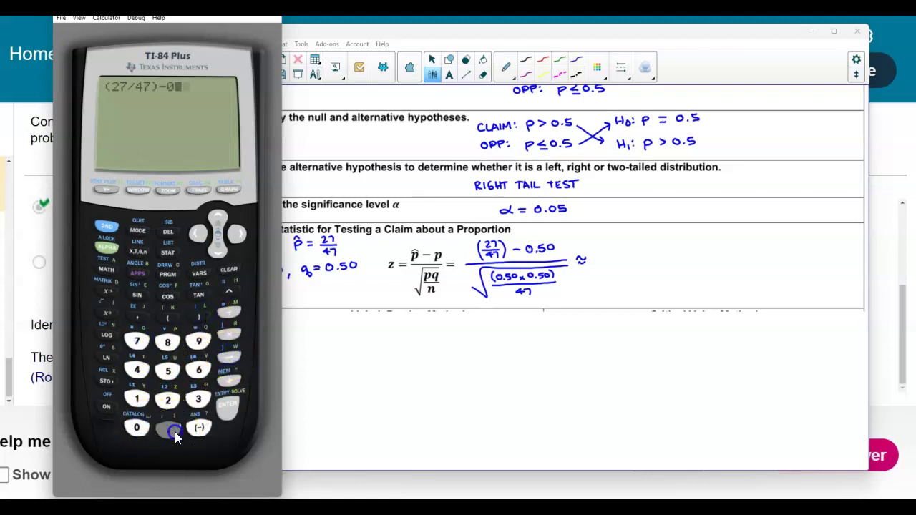
{"action": "left_click", "coordinate": [166, 377]}
{"action": "left_click", "coordinate": [166, 372]}
{"action": "left_click", "coordinate": [136, 428]}
{"action": "left_click", "coordinate": [229, 408]}
Step: Divide Ans by √((0.50×0.50)/47) to get z ≈ 1.021054940
{"action": "left_click", "coordinate": [242, 323]}
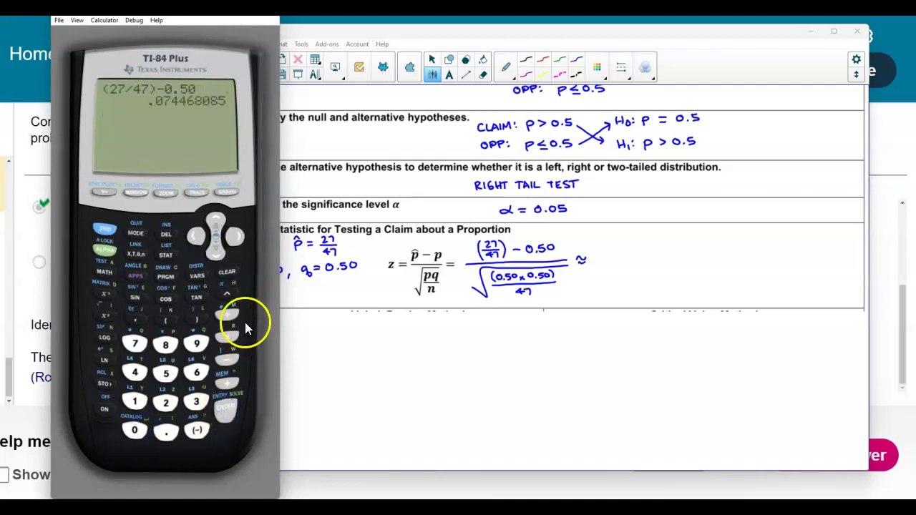
{"action": "left_click", "coordinate": [136, 244]}
{"action": "left_click", "coordinate": [106, 229]}
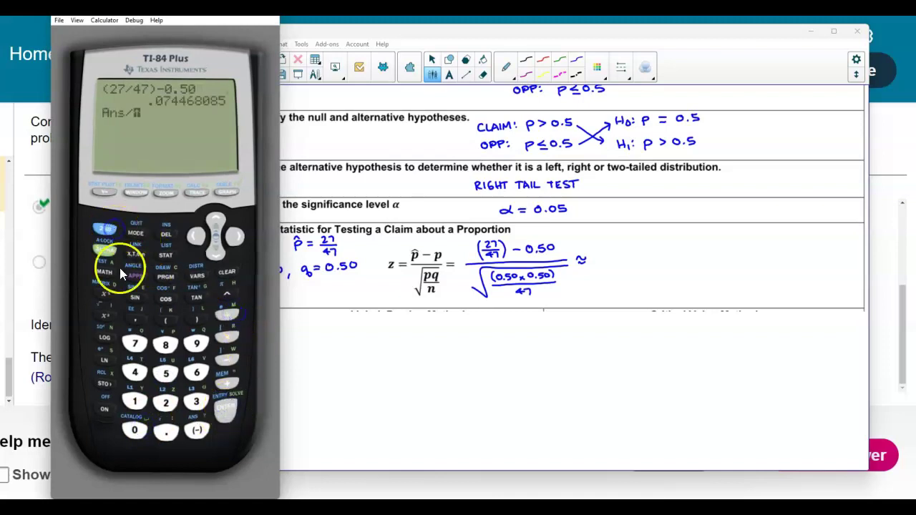
{"action": "left_click", "coordinate": [106, 316]}
{"action": "left_click", "coordinate": [174, 322]}
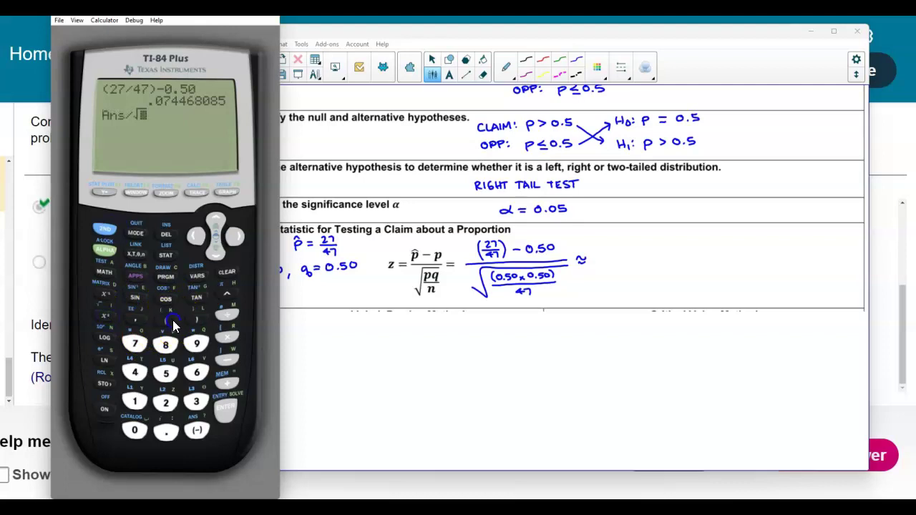
{"action": "left_click", "coordinate": [135, 430]}
{"action": "left_click", "coordinate": [165, 432]}
{"action": "left_click", "coordinate": [166, 373]}
{"action": "left_click", "coordinate": [135, 430]}
{"action": "left_click", "coordinate": [220, 338]}
{"action": "left_click", "coordinate": [145, 423]}
{"action": "left_click", "coordinate": [165, 432]}
{"action": "left_click", "coordinate": [166, 375]}
{"action": "left_click", "coordinate": [145, 423]}
{"action": "left_click", "coordinate": [197, 319]}
{"action": "left_click", "coordinate": [223, 315]}
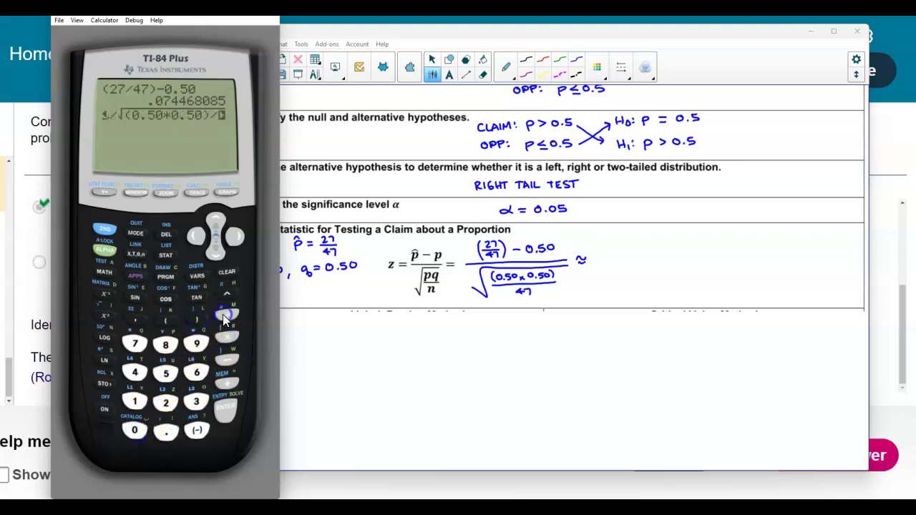
{"action": "left_click", "coordinate": [134, 373]}
{"action": "left_click", "coordinate": [135, 344]}
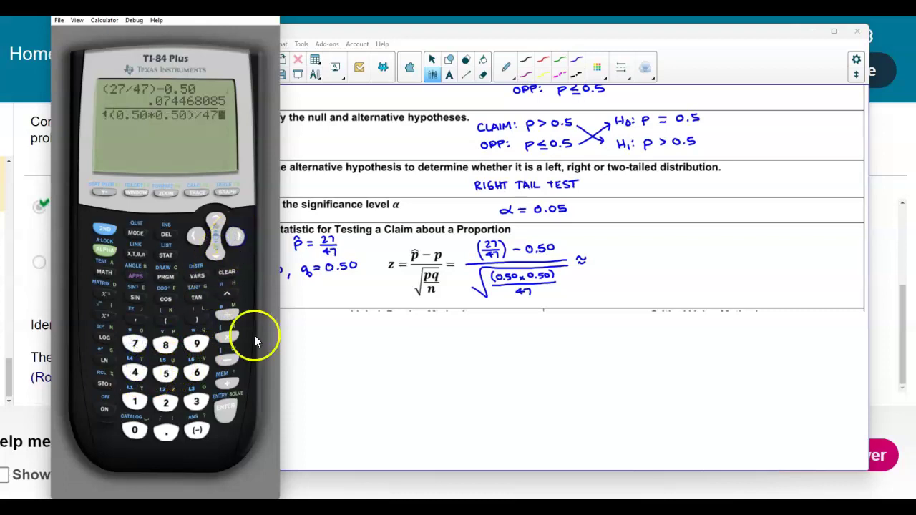
{"action": "left_click", "coordinate": [226, 406]}
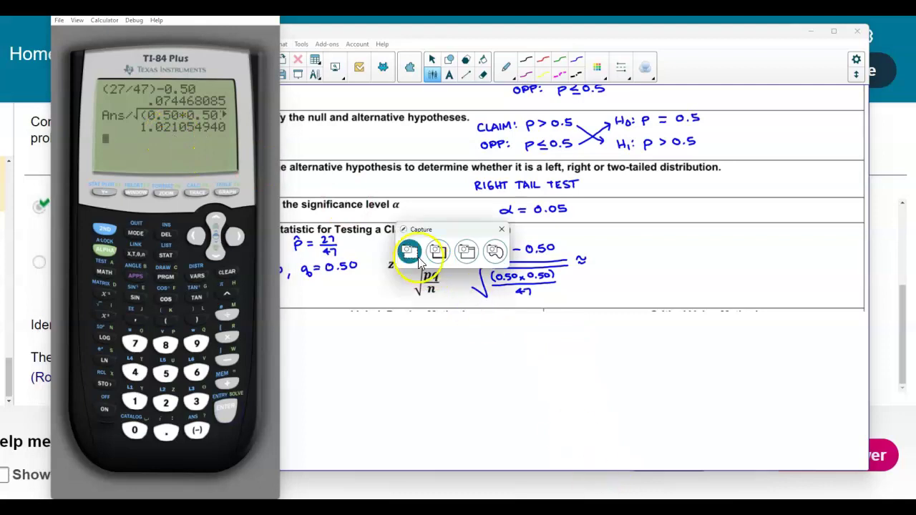
Step: Capture the calculator result 1.021054940 and place it beside the step 5 formula
{"action": "left_click", "coordinate": [419, 262]}
{"action": "left_click_drag", "start_coordinate": [138, 119], "coordinate": [231, 140]}
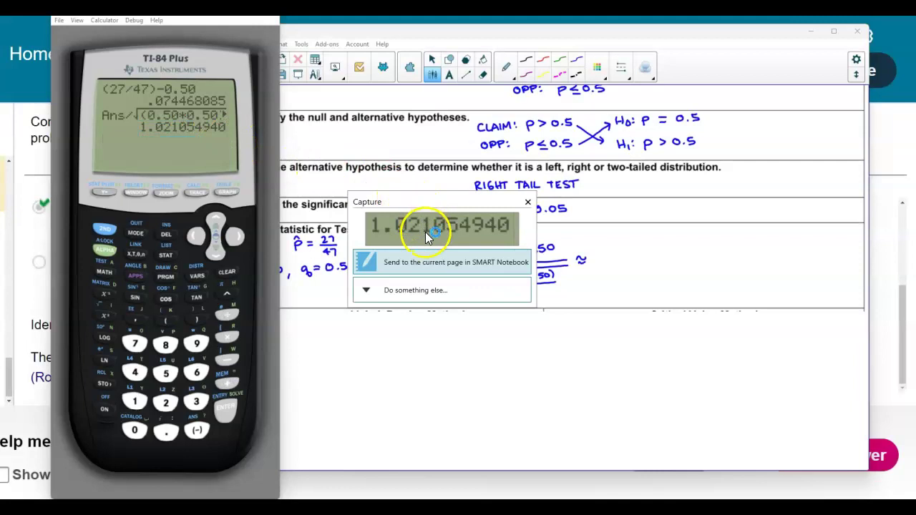
{"action": "left_click", "coordinate": [427, 254]}
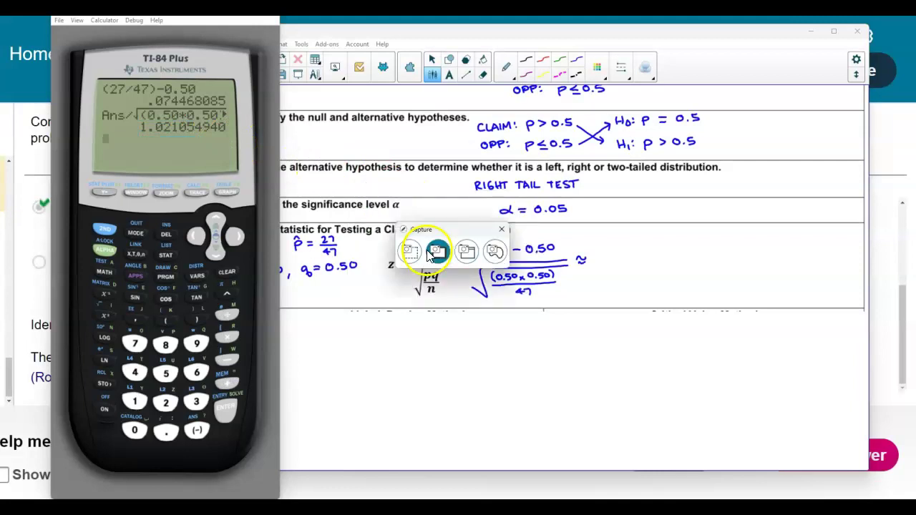
{"action": "left_click_drag", "start_coordinate": [420, 150], "coordinate": [824, 277]}
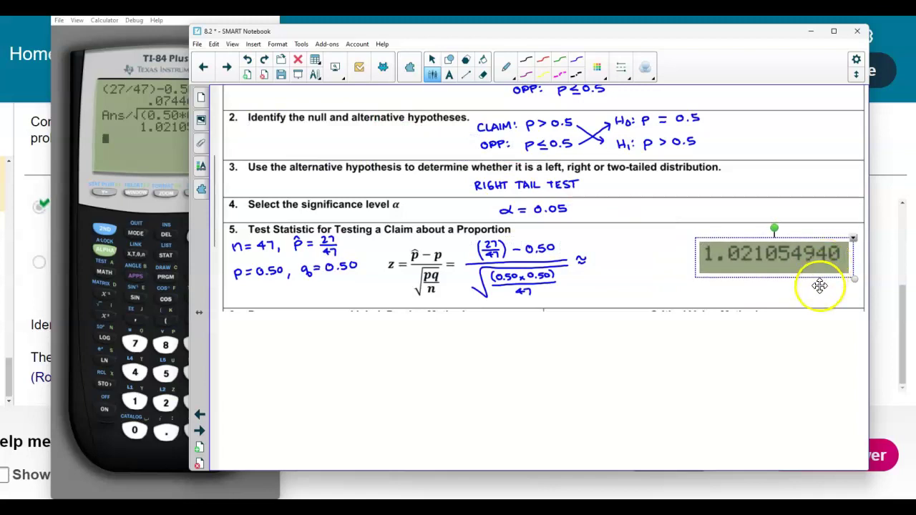
{"action": "left_click", "coordinate": [820, 288]}
Step: Handwrite 1.02 after the ≈ sign in step 5
{"action": "left_click", "coordinate": [603, 265]}
{"action": "mouse_move", "coordinate": [598, 254]}
{"action": "left_mouse_down"}
{"action": "mouse_move", "coordinate": [598, 266]}
{"action": "mouse_move", "coordinate": [609, 255]}
{"action": "mouse_move", "coordinate": [623, 264]}
{"action": "left_mouse_up"}
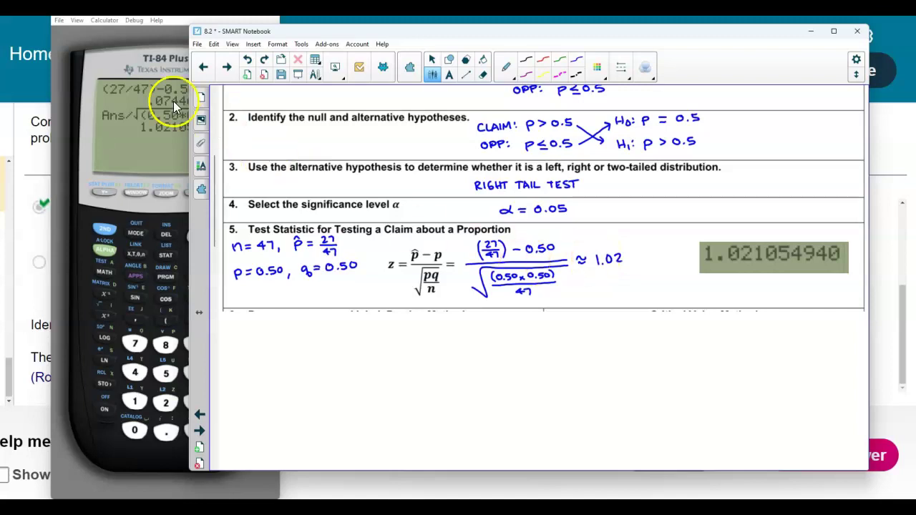
{"action": "left_click", "coordinate": [161, 209]}
Step: Submit 1.02 as the test statistic in MyStatLab and continue to the P-value part
{"action": "left_click", "coordinate": [287, 324]}
{"action": "type", "text": "1.02"}
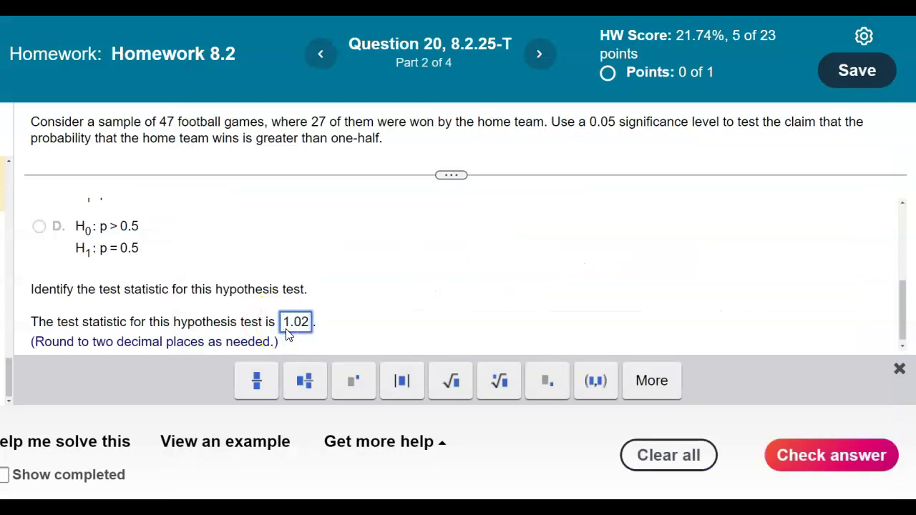
{"action": "key", "text": "Return"}
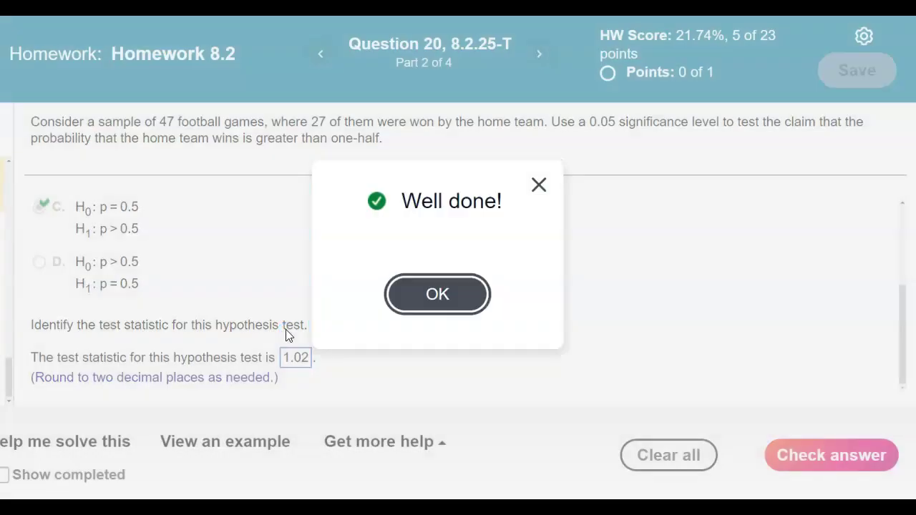
{"action": "left_click", "coordinate": [422, 312]}
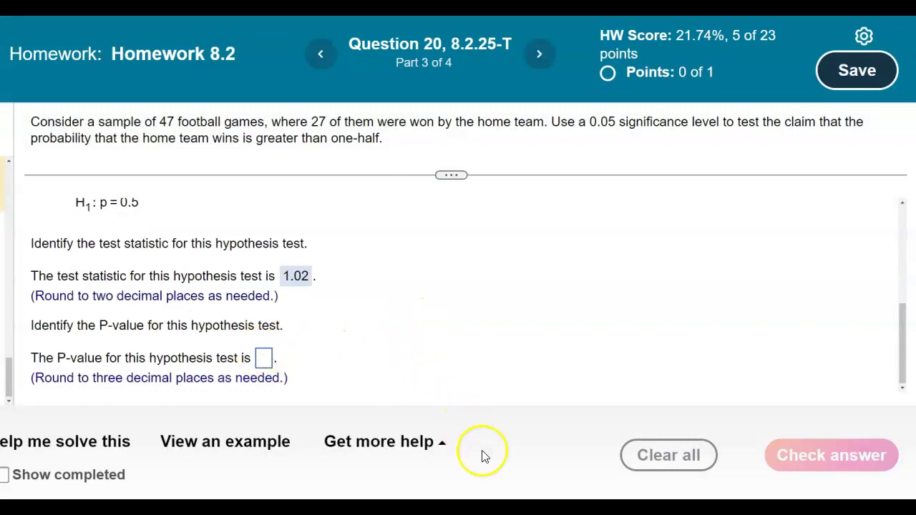
{"action": "left_click", "coordinate": [509, 499]}
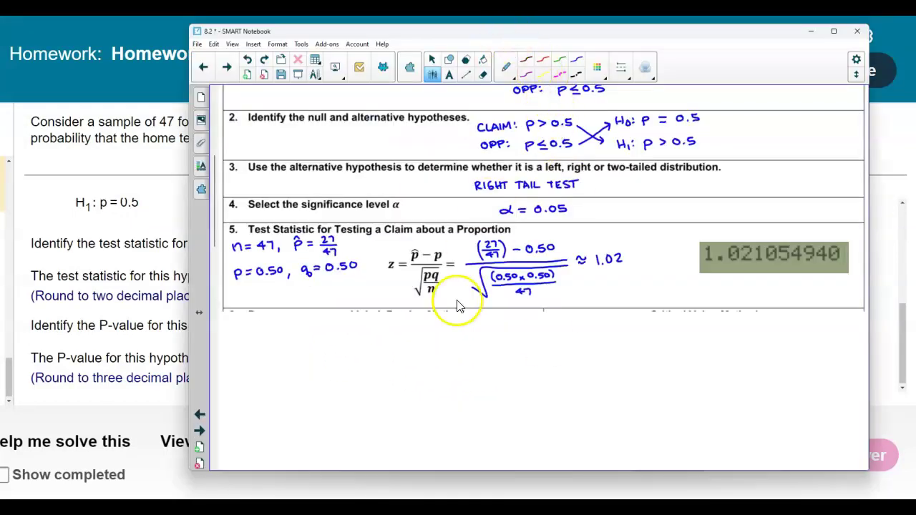
Step: Sketch a normal curve in step 6 marking 0 and z=1.02, shading the right tail with a label arrow
{"action": "scroll", "coordinate": [458, 303], "scroll_direction": "down", "scroll_amount": 3}
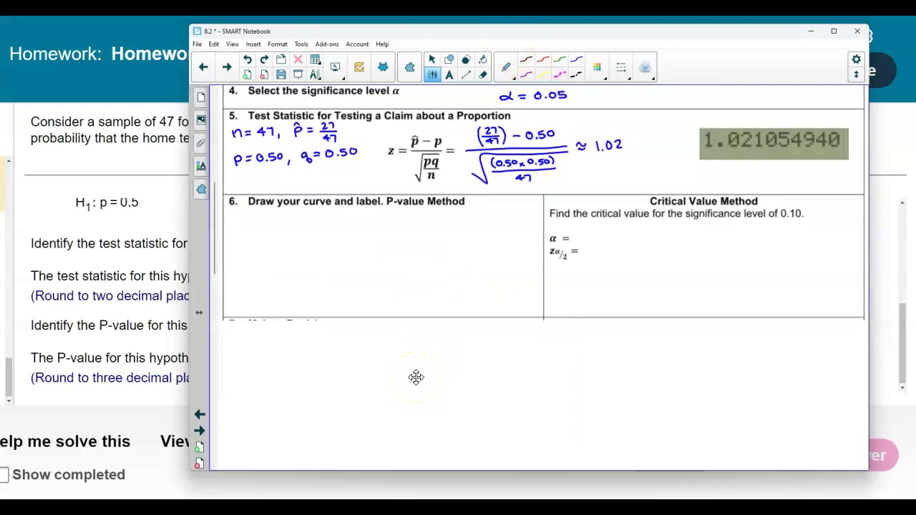
{"action": "left_click_drag", "start_coordinate": [234, 283], "coordinate": [393, 279]}
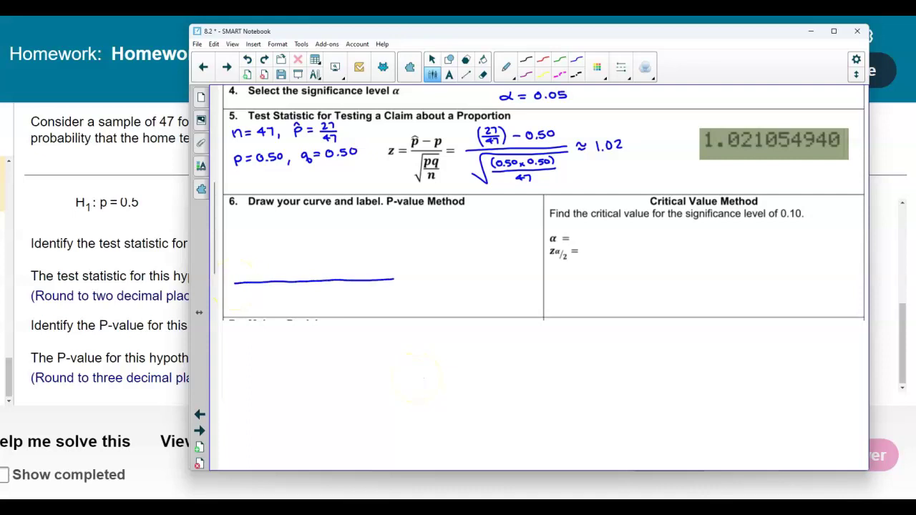
{"action": "mouse_move", "coordinate": [259, 271]}
{"action": "left_mouse_down"}
{"action": "mouse_move", "coordinate": [285, 225]}
{"action": "mouse_move", "coordinate": [311, 211]}
{"action": "mouse_move", "coordinate": [332, 217]}
{"action": "mouse_move", "coordinate": [392, 273]}
{"action": "left_mouse_up"}
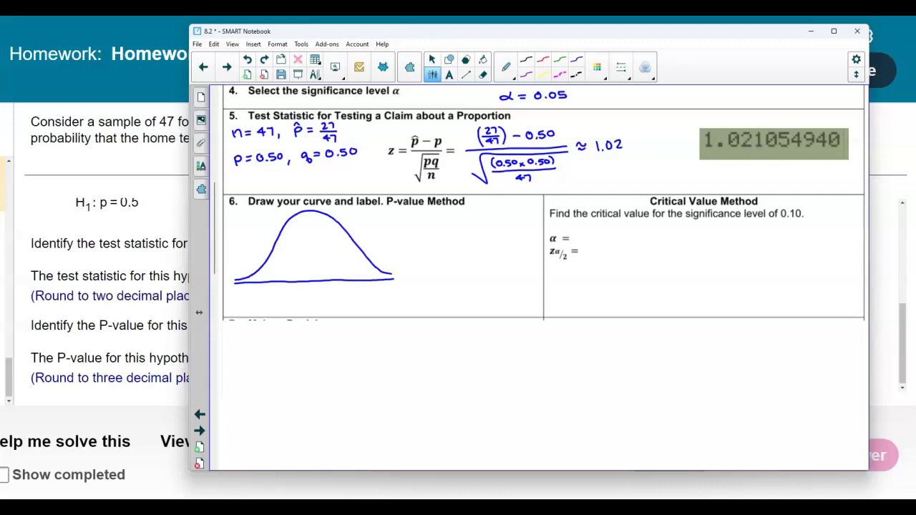
{"action": "left_click_drag", "start_coordinate": [313, 276], "coordinate": [312, 298]}
{"action": "left_click_drag", "start_coordinate": [343, 229], "coordinate": [345, 279]}
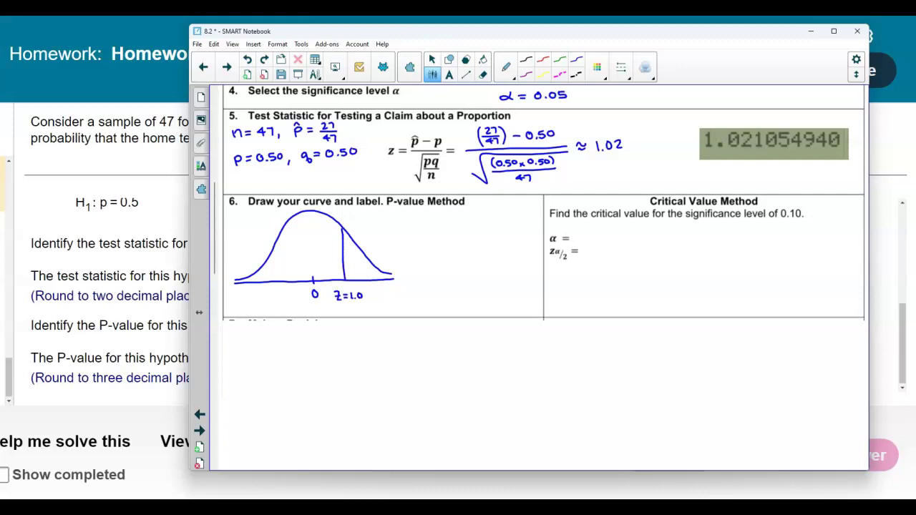
{"action": "mouse_move", "coordinate": [346, 242]}
{"action": "left_mouse_down"}
{"action": "mouse_move", "coordinate": [363, 275]}
{"action": "mouse_move", "coordinate": [390, 279]}
{"action": "left_mouse_up"}
{"action": "left_click_drag", "start_coordinate": [378, 244], "coordinate": [386, 242]}
{"action": "left_click_drag", "start_coordinate": [378, 241], "coordinate": [385, 251]}
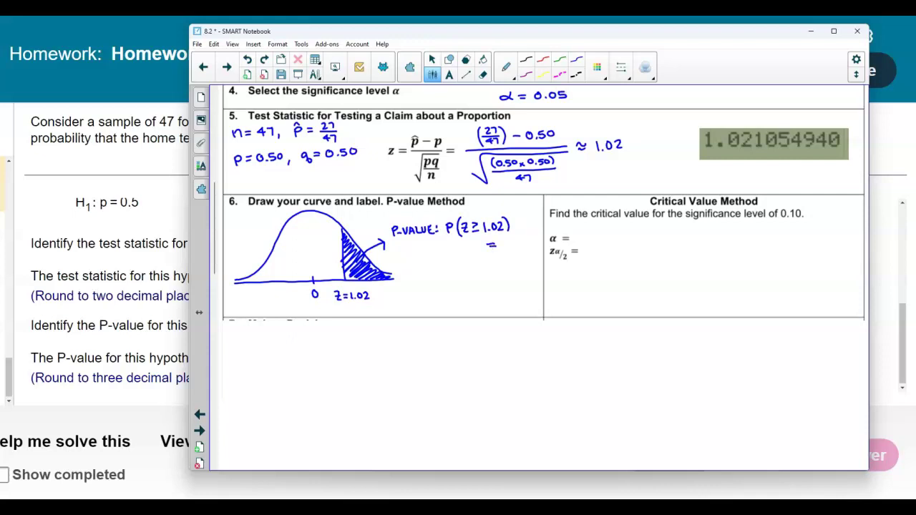
Step: Move the worksheet aside and launch StatCrunch from the question's help options
{"action": "left_click_drag", "start_coordinate": [436, 35], "coordinate": [562, 15]}
{"action": "left_click_drag", "start_coordinate": [369, 247], "coordinate": [457, 245]}
{"action": "left_click", "coordinate": [375, 439]}
{"action": "left_click", "coordinate": [376, 440]}
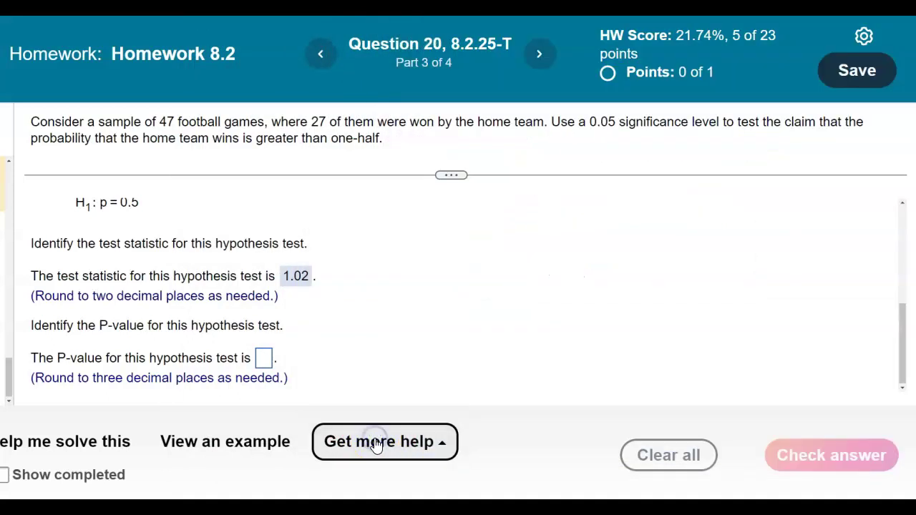
{"action": "left_click", "coordinate": [377, 442]}
{"action": "left_click", "coordinate": [376, 364]}
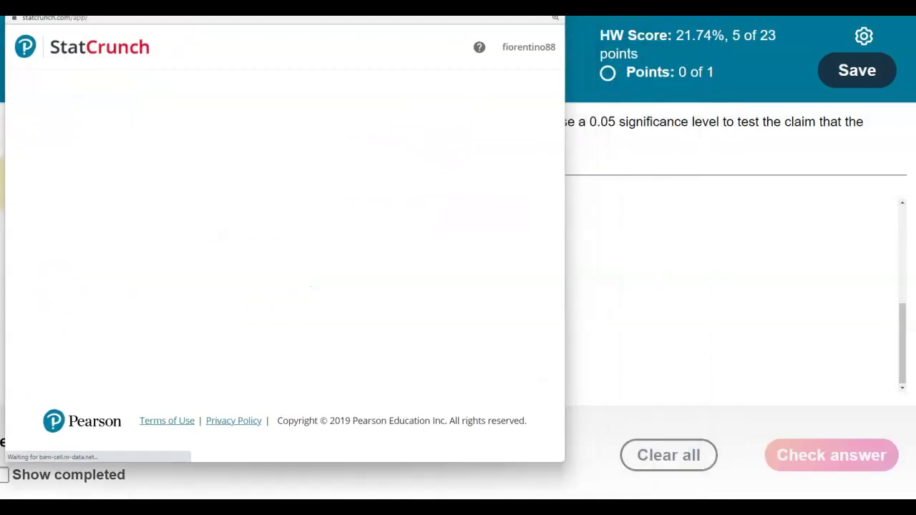
Step: Compute P(X ≥ 1.02) = 0.15386423 with StatCrunch's Normal calculator
{"action": "key", "text": "alt+Tab"}
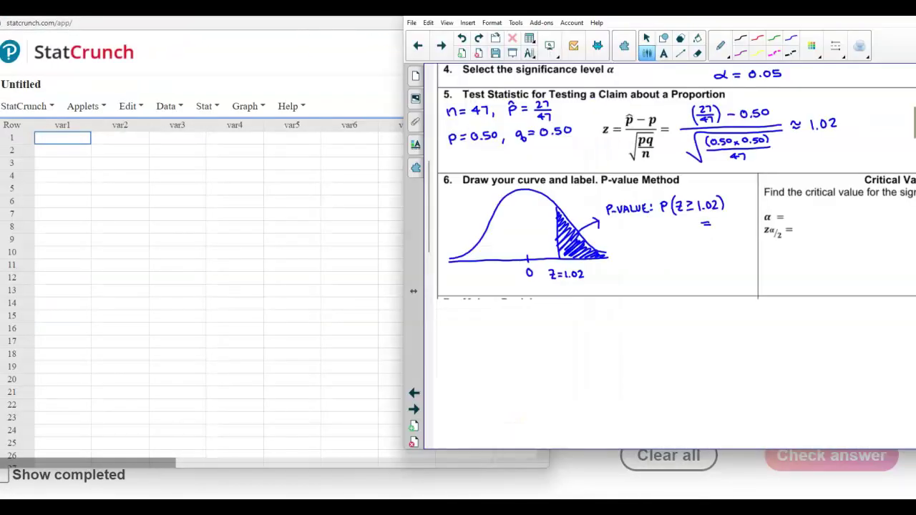
{"action": "left_click", "coordinate": [206, 106]}
{"action": "mouse_move", "coordinate": [215, 127]}
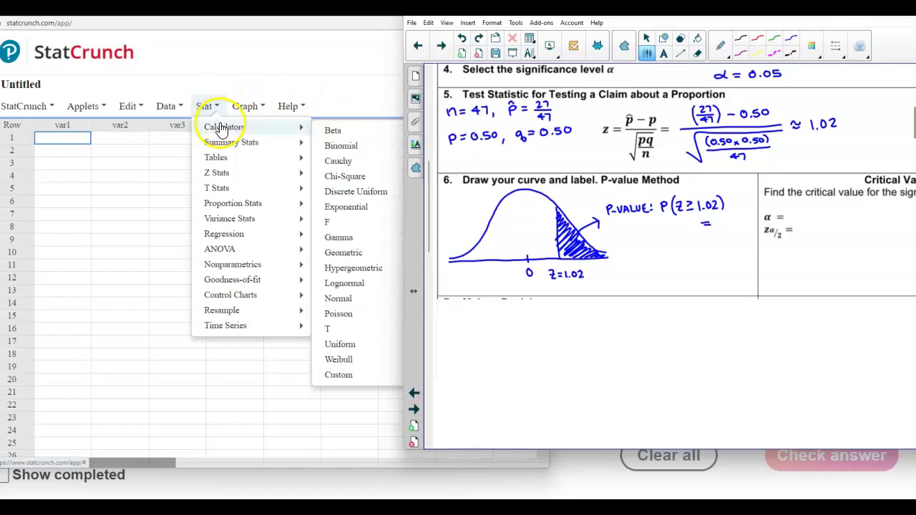
{"action": "left_click", "coordinate": [347, 304]}
{"action": "left_click_drag", "start_coordinate": [405, 115], "coordinate": [294, 93]}
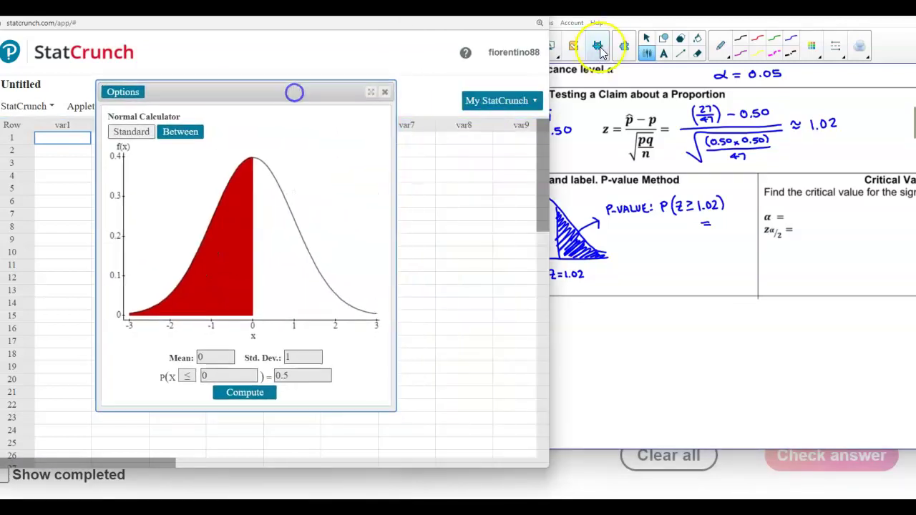
{"action": "left_click", "coordinate": [600, 51]}
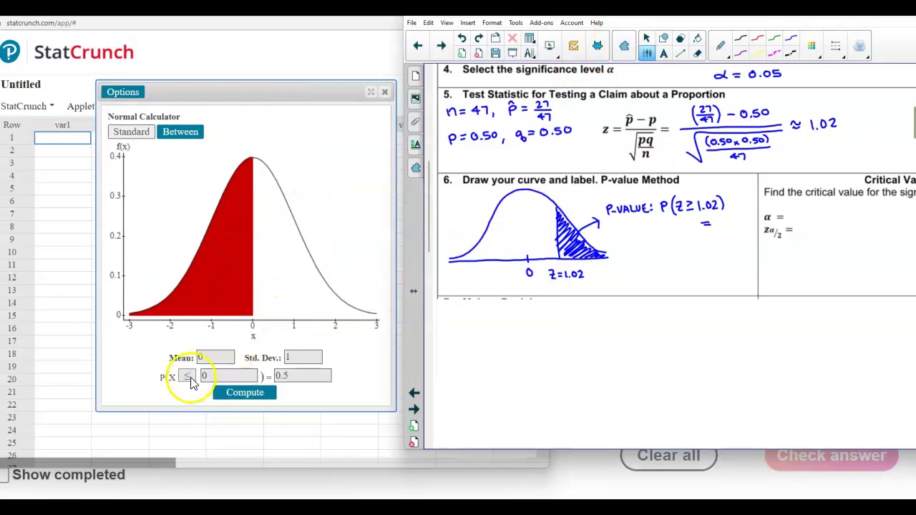
{"action": "left_click", "coordinate": [188, 377]}
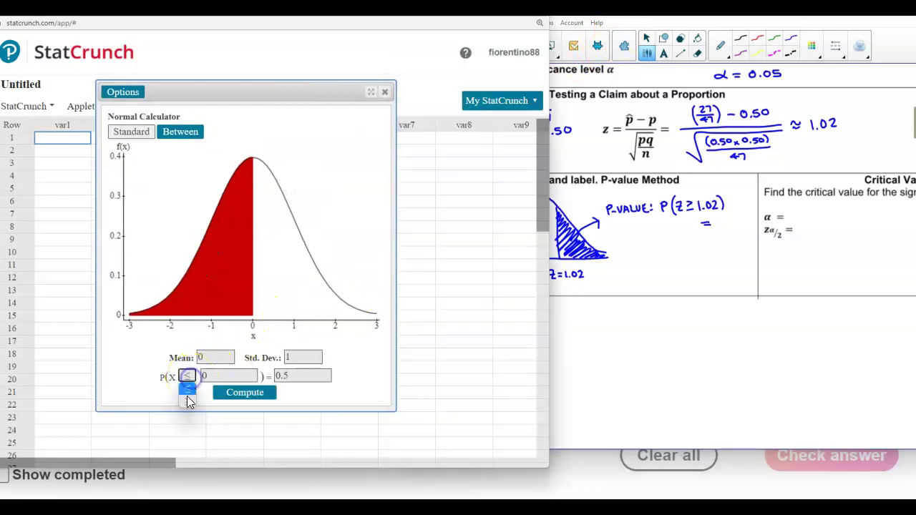
{"action": "left_click", "coordinate": [187, 407]}
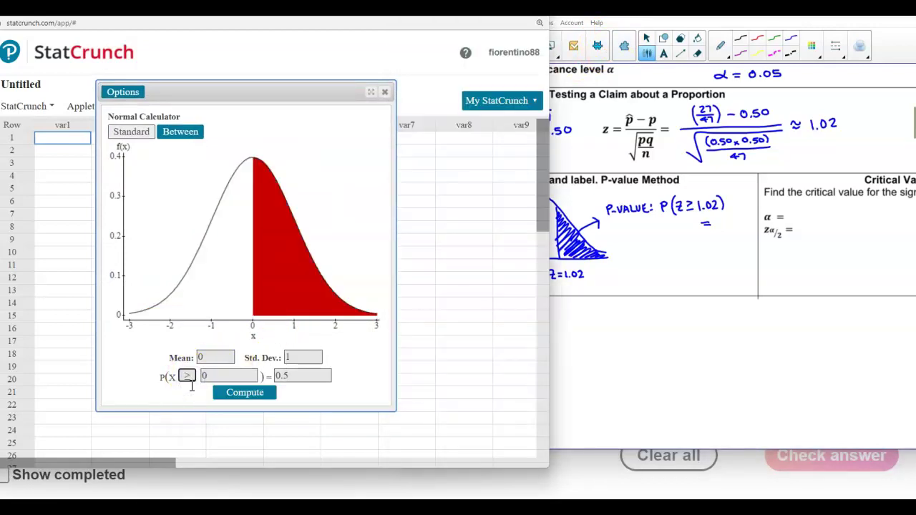
{"action": "double_click", "coordinate": [211, 376]}
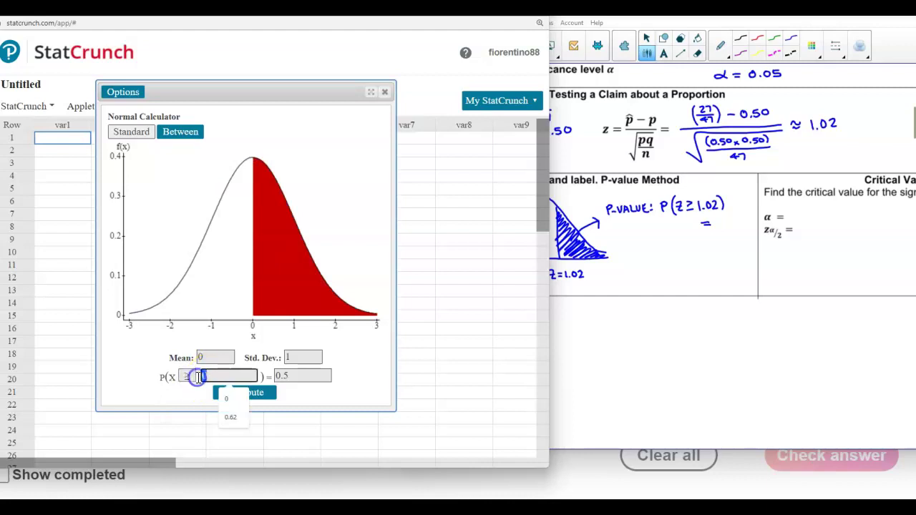
{"action": "type", "text": "1.02"}
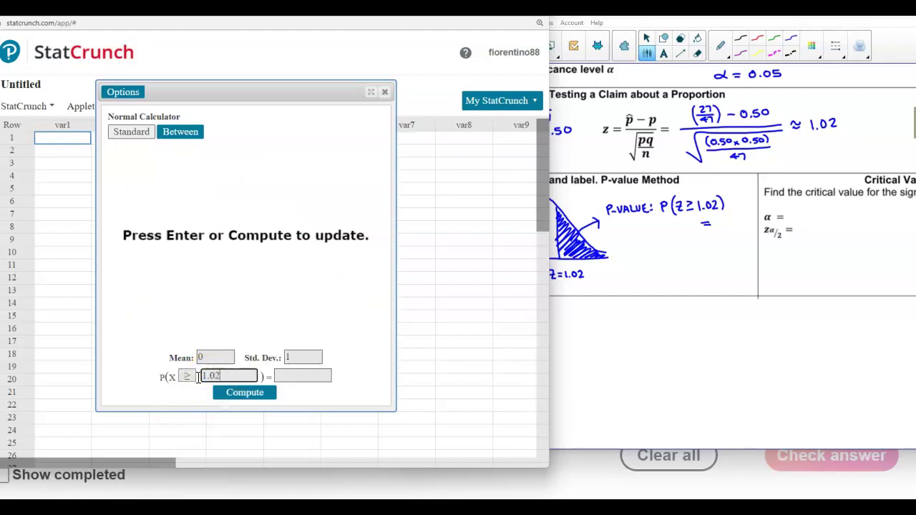
{"action": "key", "text": "Return"}
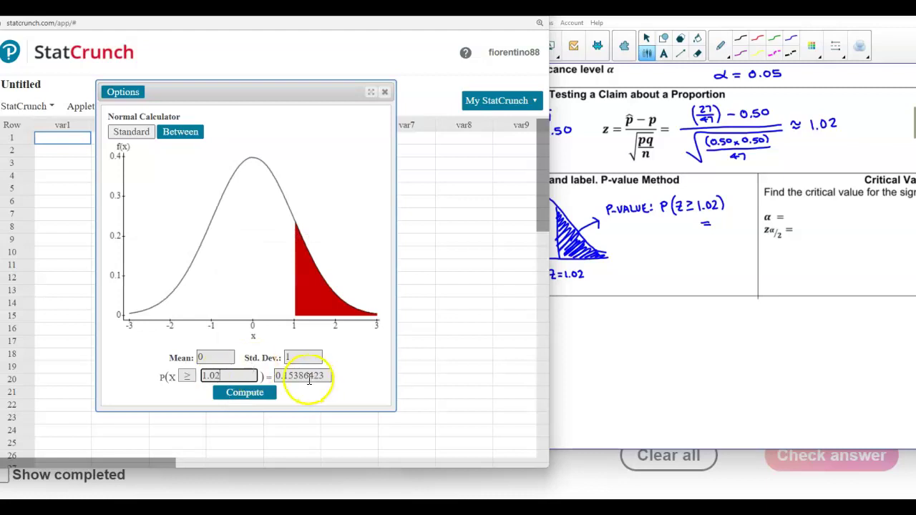
Step: Record 0.154 as the P-value on the worksheet and start entering 0.15 in MyStatLab
{"action": "left_click_drag", "start_coordinate": [303, 380], "coordinate": [283, 380]}
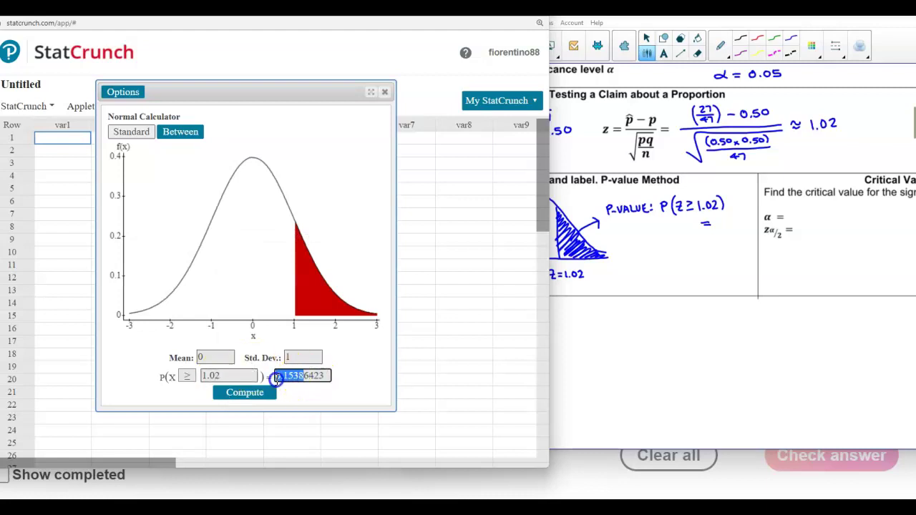
{"action": "left_click", "coordinate": [297, 391]}
{"action": "left_click", "coordinate": [723, 222]}
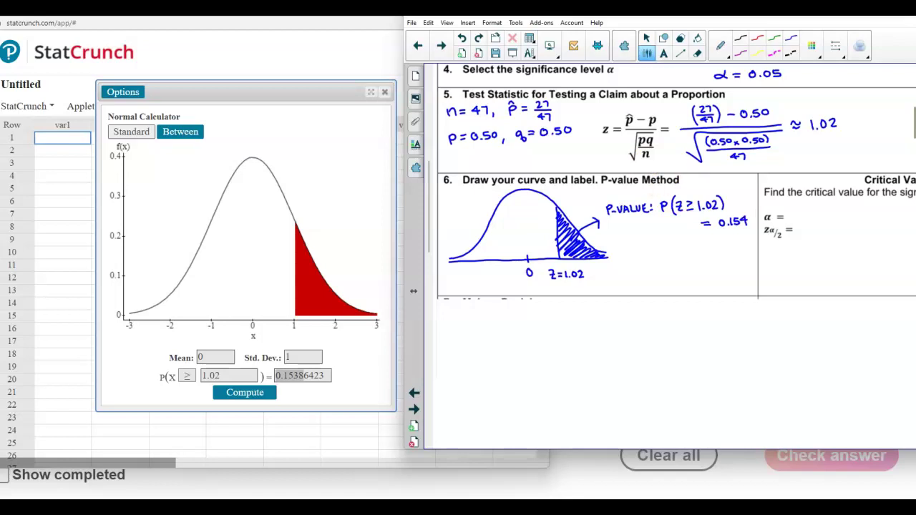
{"action": "key", "text": "alt+Tab"}
{"action": "left_click", "coordinate": [271, 369]}
{"action": "type", "text": "0"}
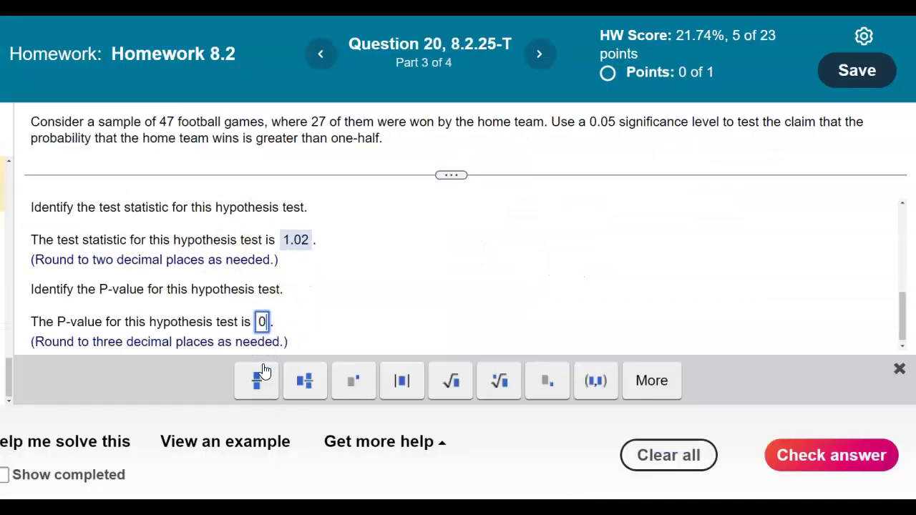